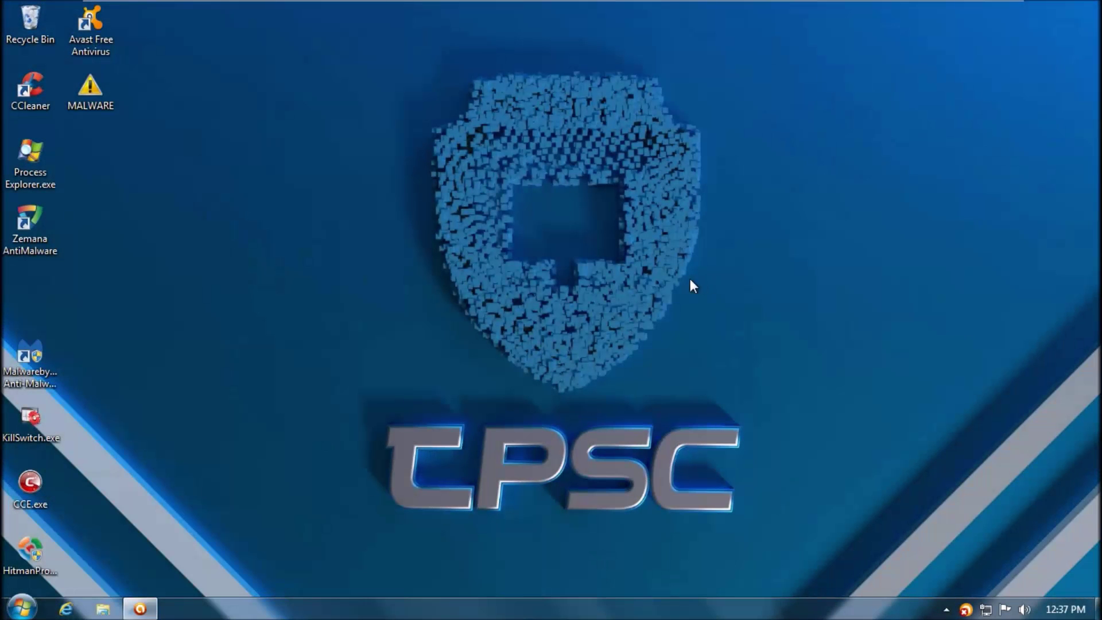
# - In Avast Settings > Special scans, keep Explorer scan at high heuristics, whole-file testing and PUP scanning, and save
pyautogui.click(138, 609)
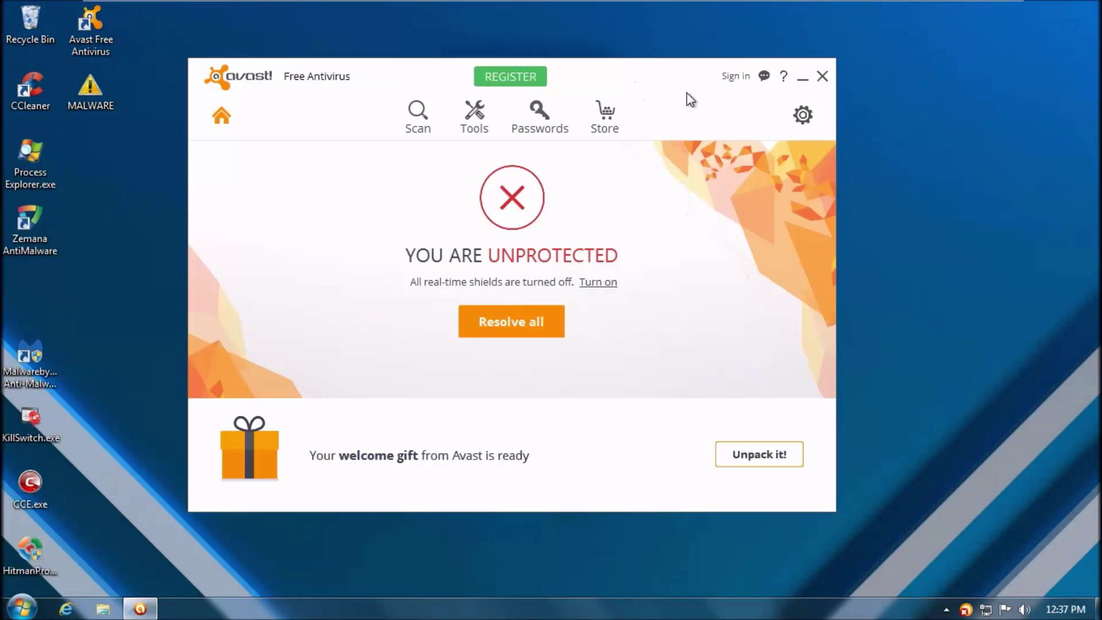
pyautogui.click(802, 114)
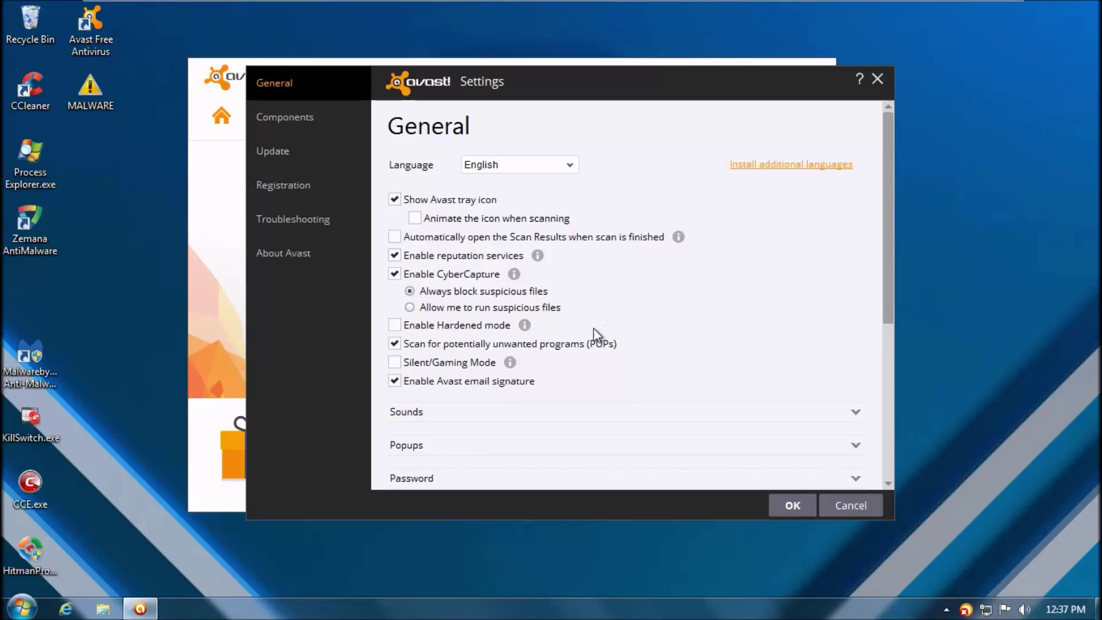
pyautogui.moveTo(881, 219); pyautogui.dragTo(883, 370)
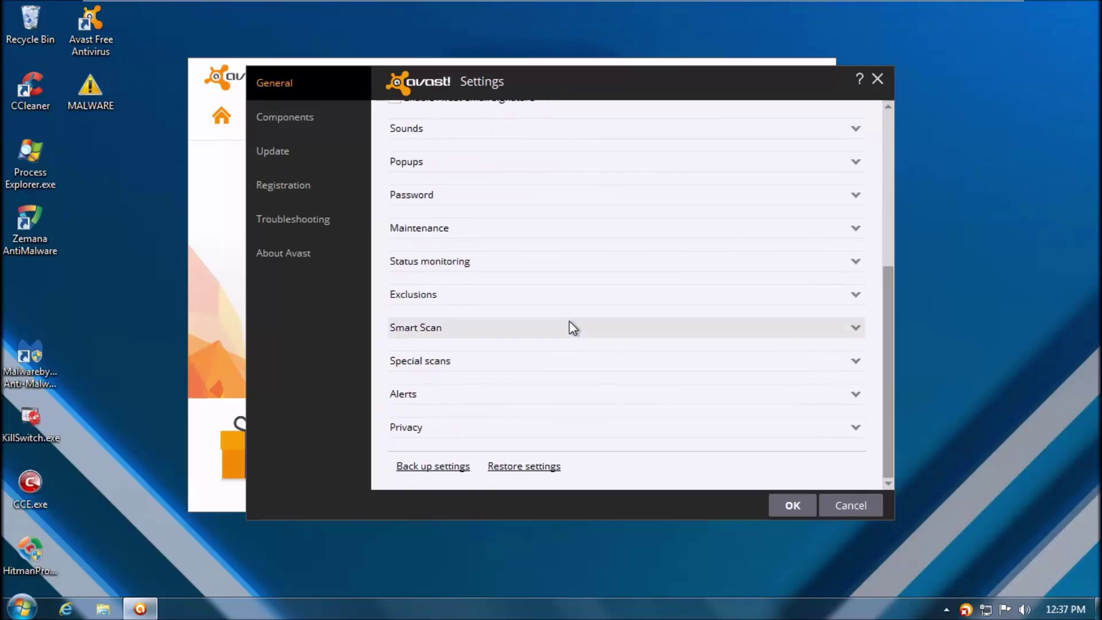
pyautogui.click(525, 357)
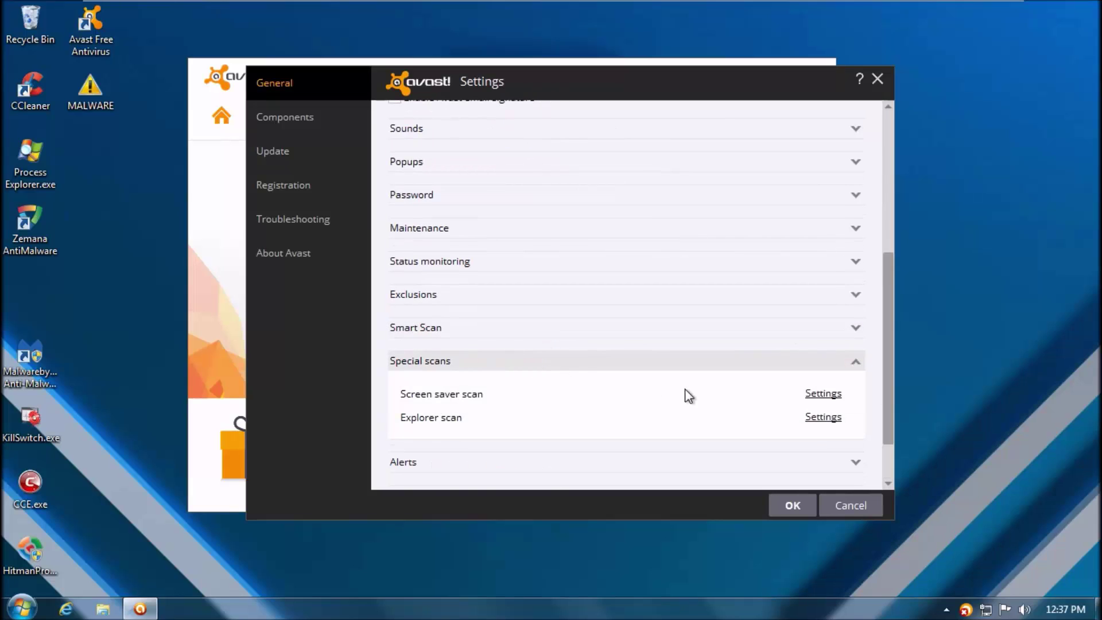
pyautogui.click(820, 419)
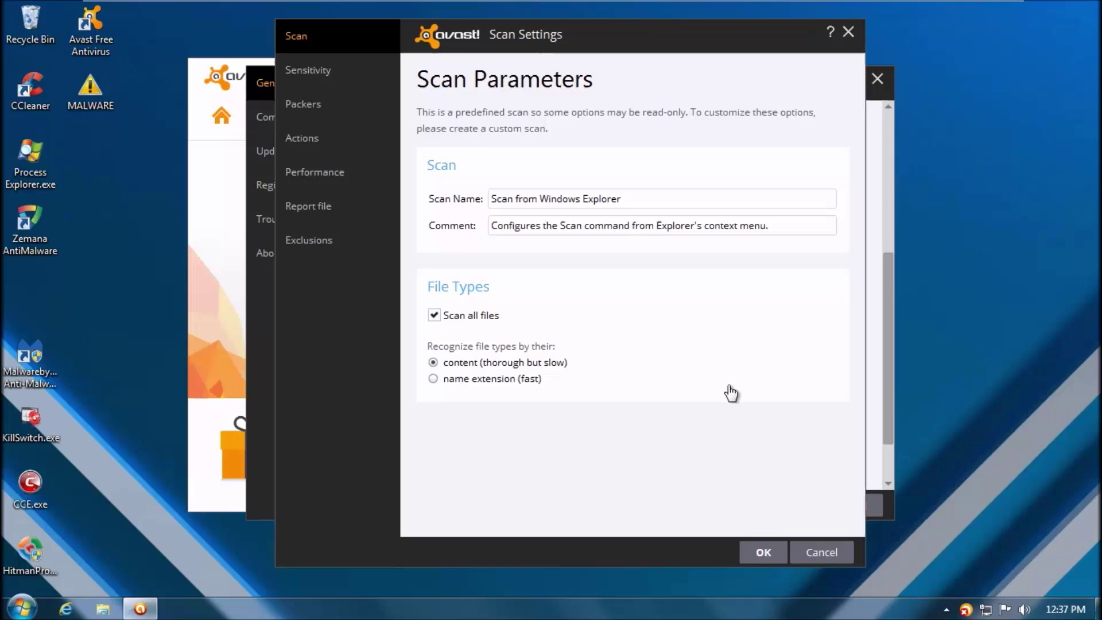
pyautogui.click(333, 77)
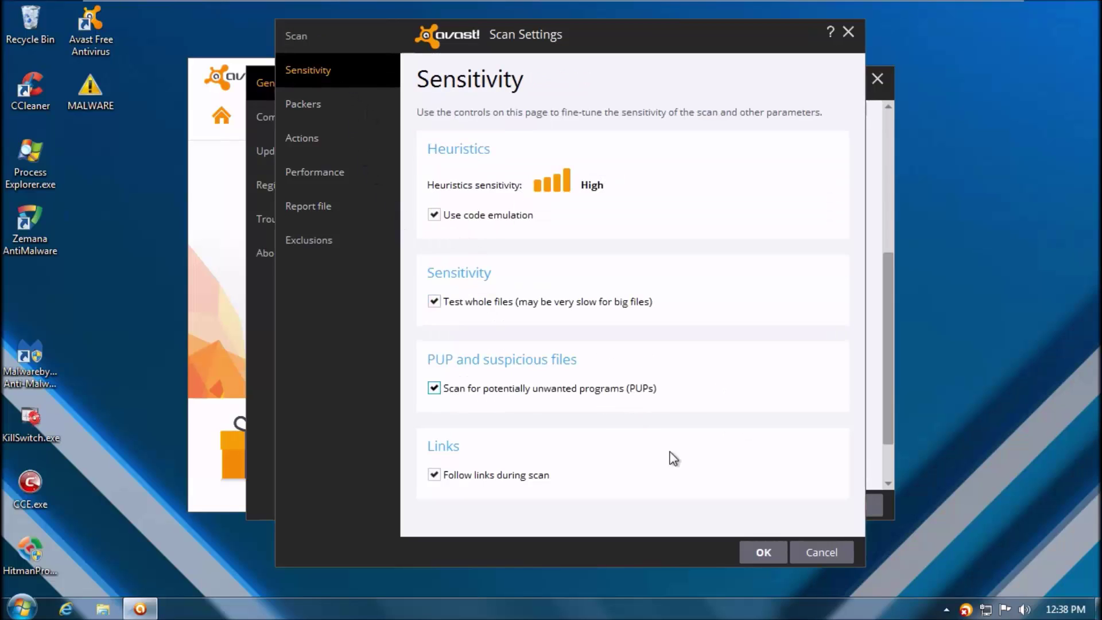
pyautogui.click(763, 552)
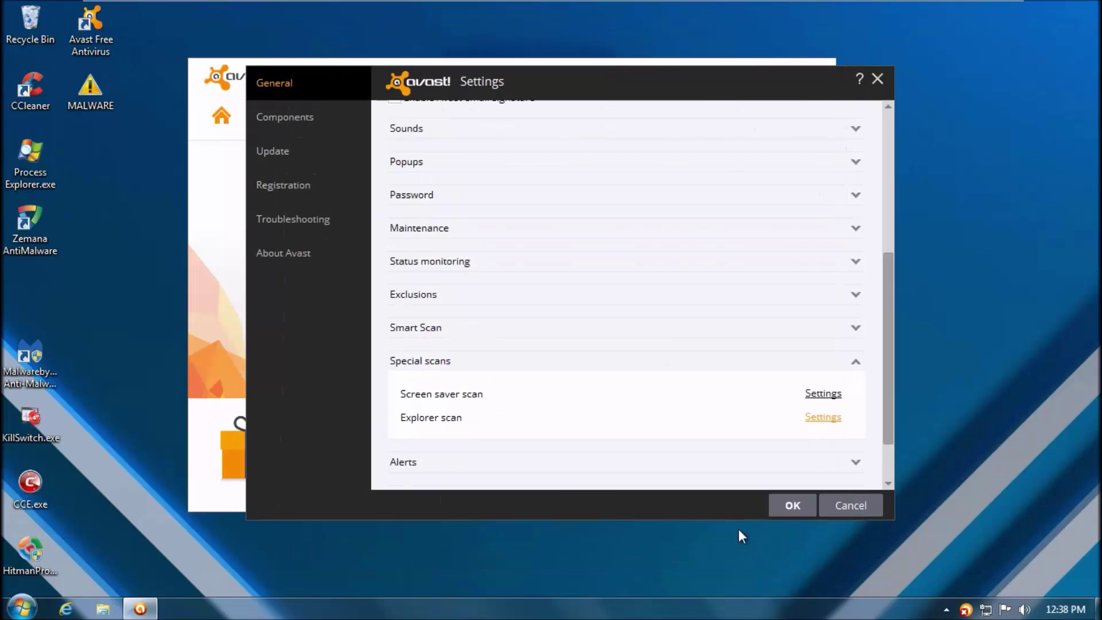
pyautogui.click(775, 504)
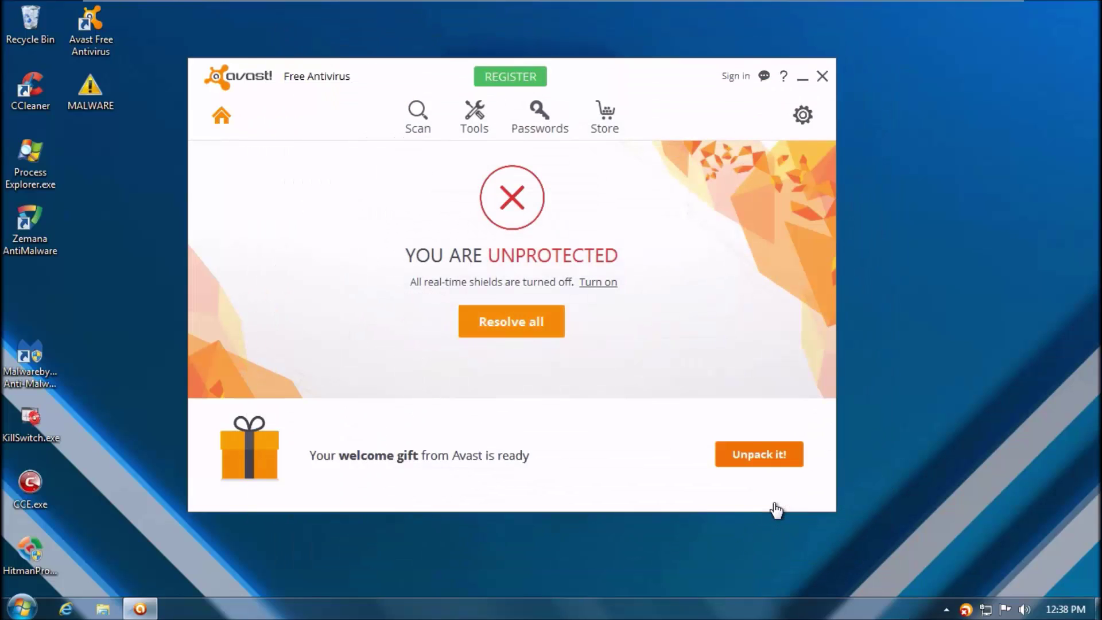
# - Close Avast, open the MALWARE folder and scroll down to Malware (1134).exe
pyautogui.click(822, 78)
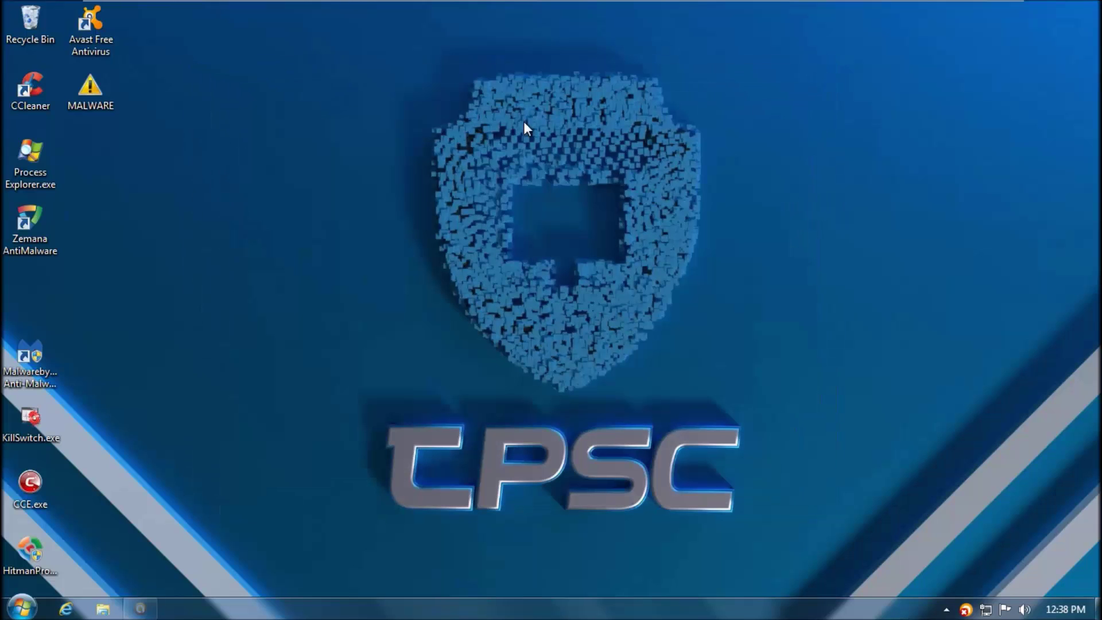
pyautogui.doubleClick(89, 103)
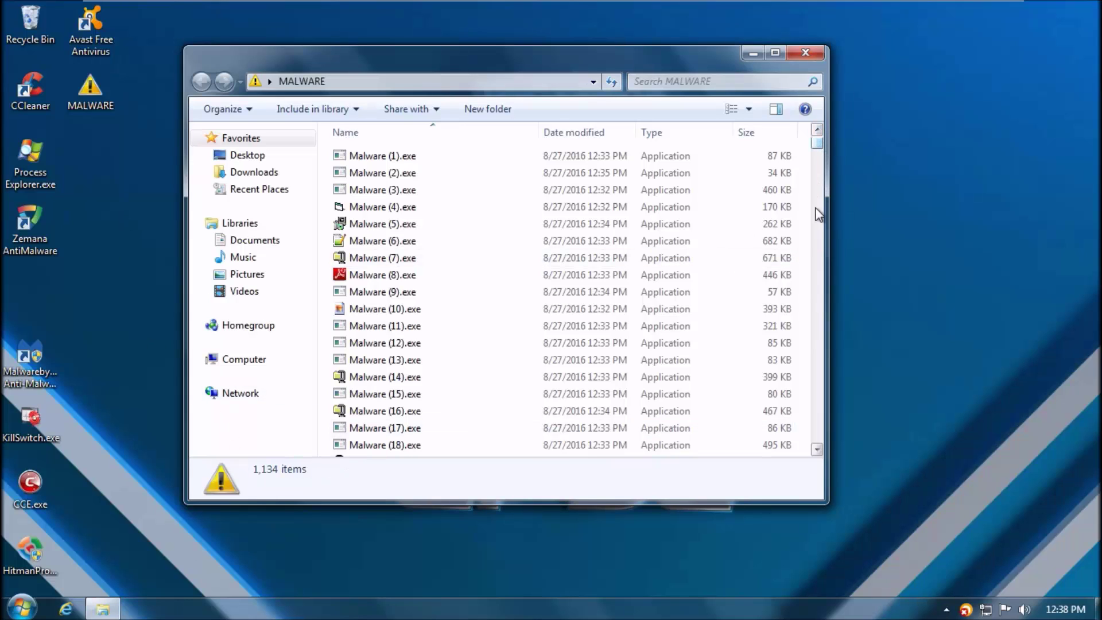
pyautogui.scroll(-2, 819, 214)
pyautogui.click(817, 368)
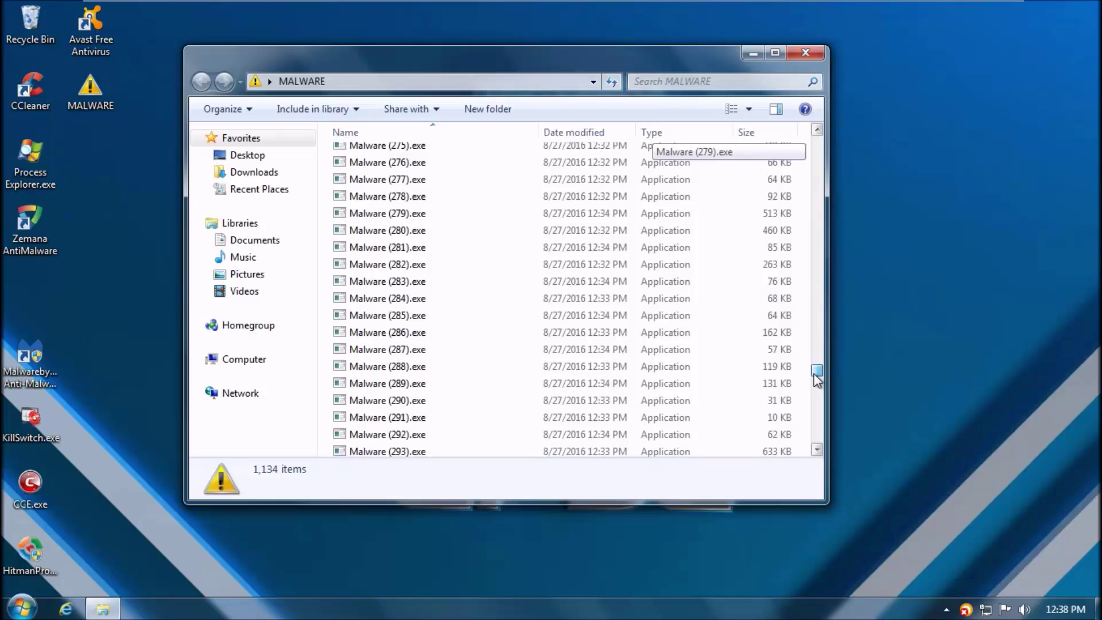
# - Run the Avast definitions update, which reports version 160827-0 already up to date
pyautogui.click(818, 432)
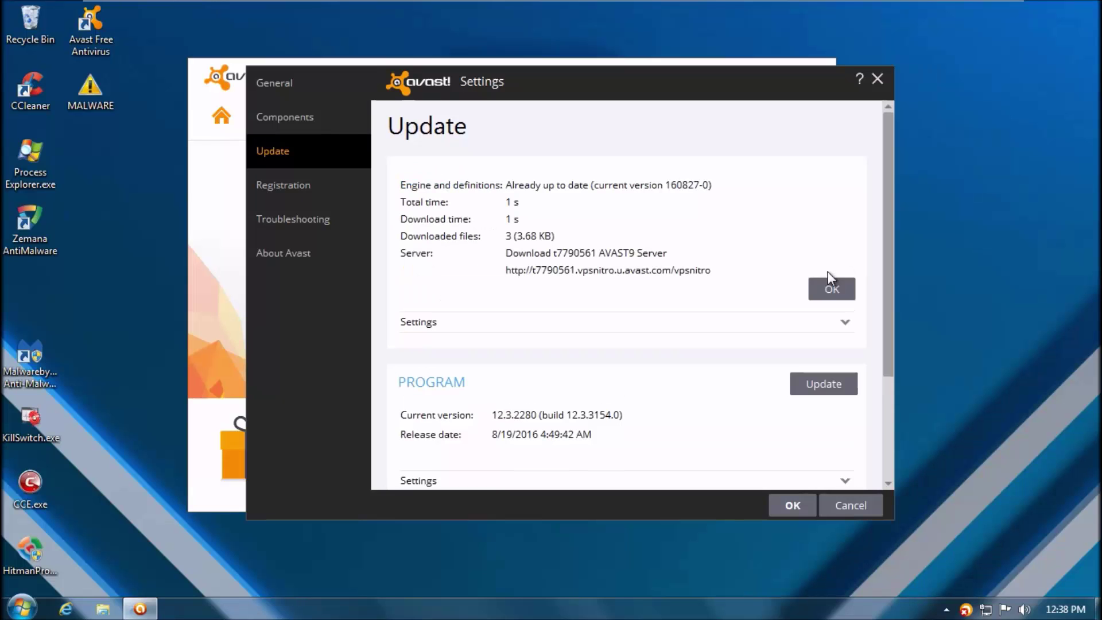
# - Close Avast Settings and scan the MALWARE desktop folder with Avast from its context menu
pyautogui.click(793, 505)
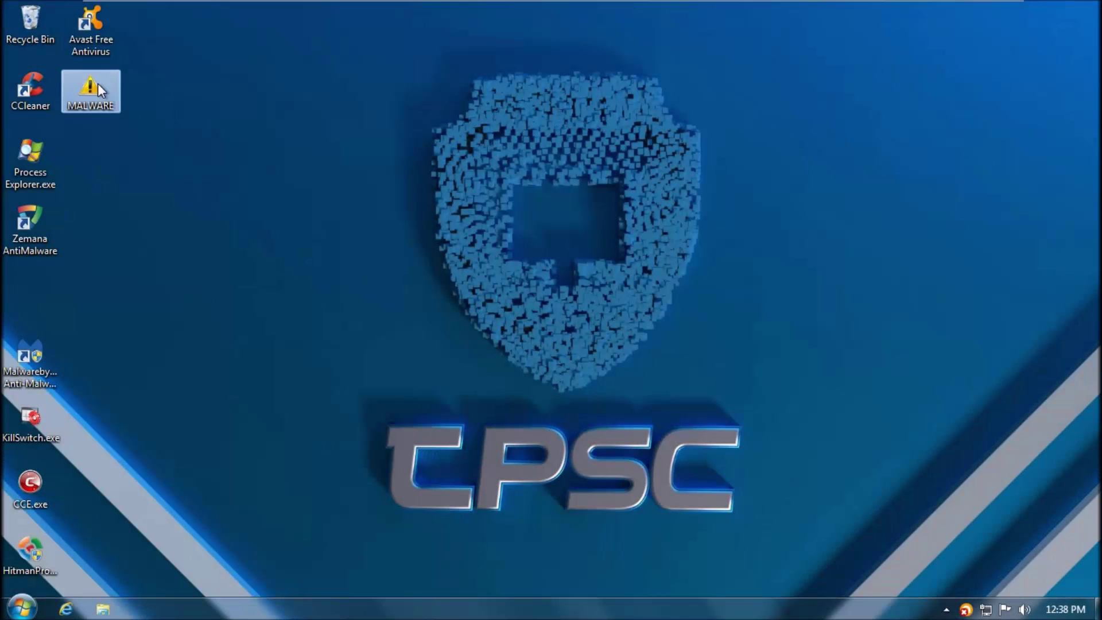
pyautogui.rightClick(97, 83)
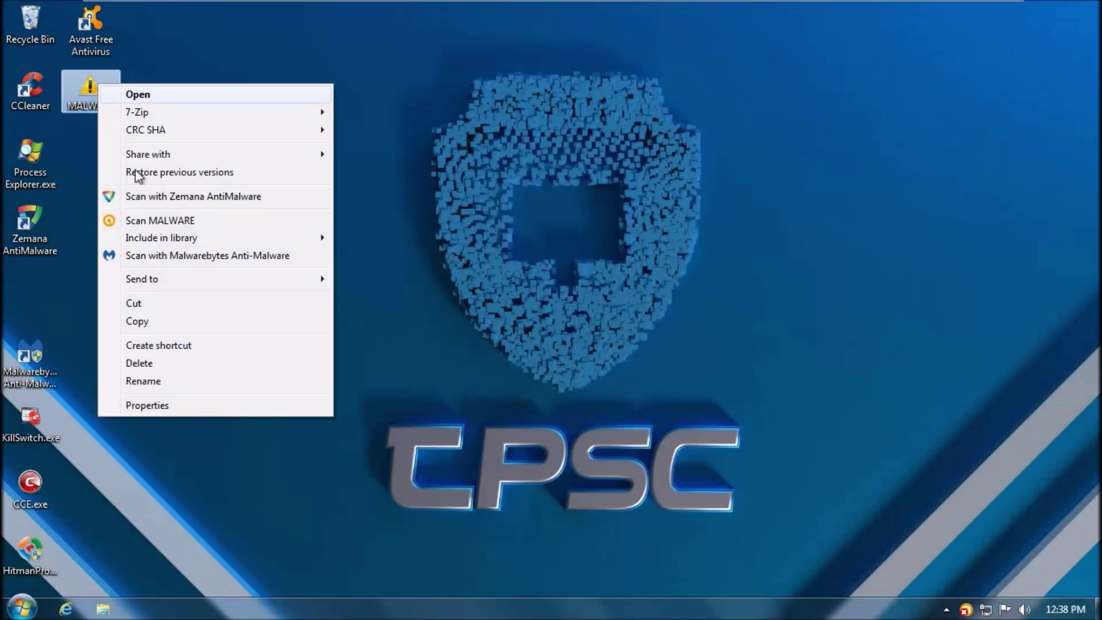
pyautogui.click(149, 219)
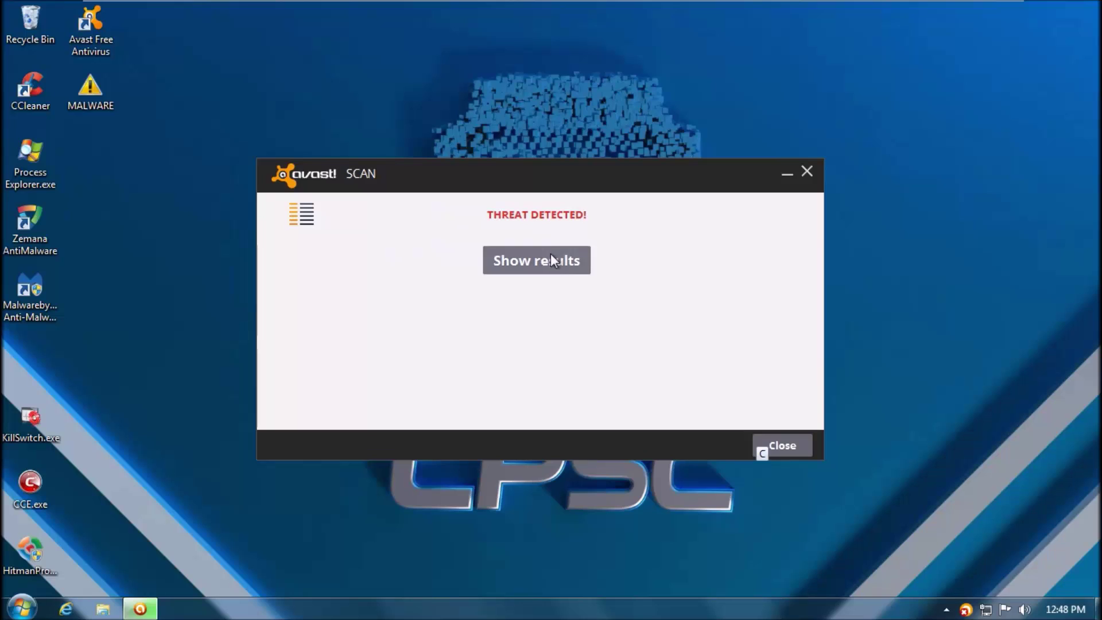
# - Show the scan results, set Delete as the action for all threats, and apply it
pyautogui.click(553, 261)
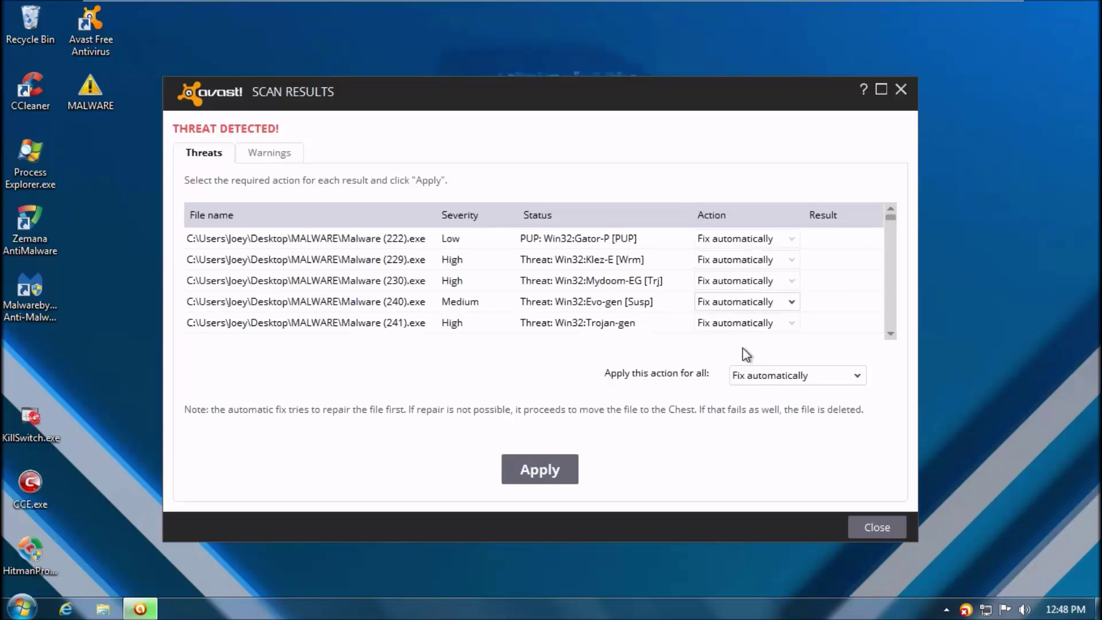
pyautogui.click(746, 376)
pyautogui.click(747, 443)
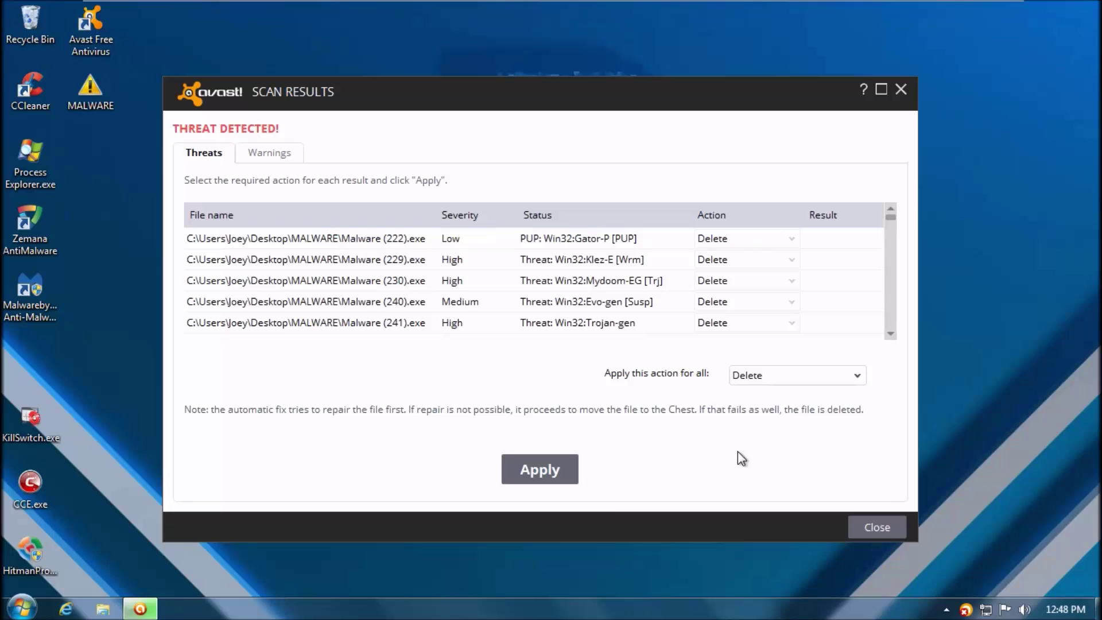
pyautogui.click(513, 485)
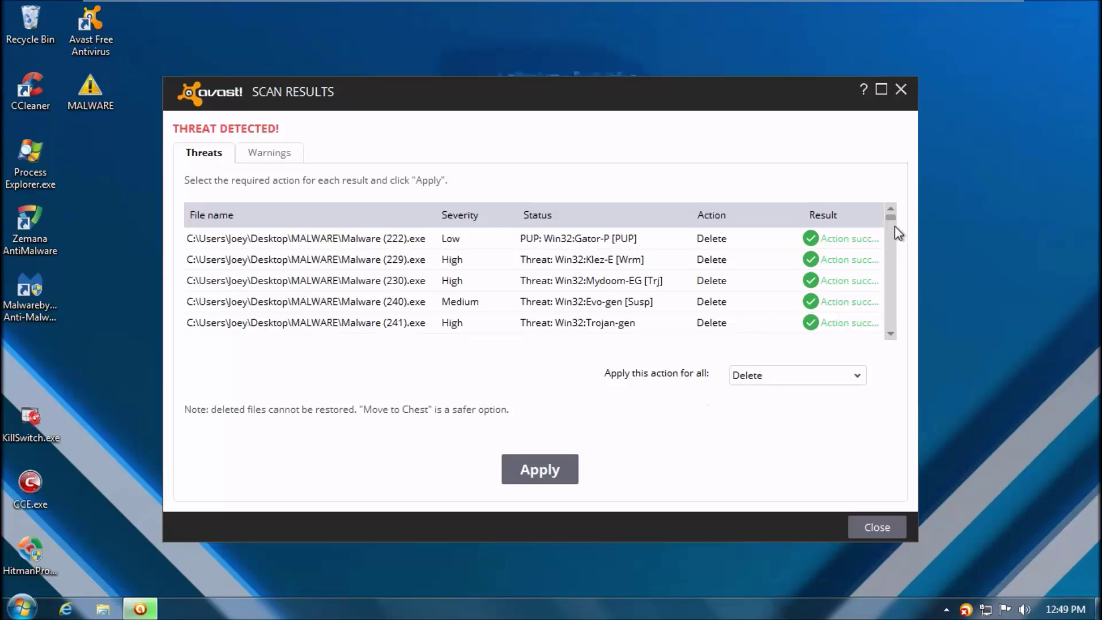
pyautogui.moveTo(891, 224); pyautogui.dragTo(890, 331)
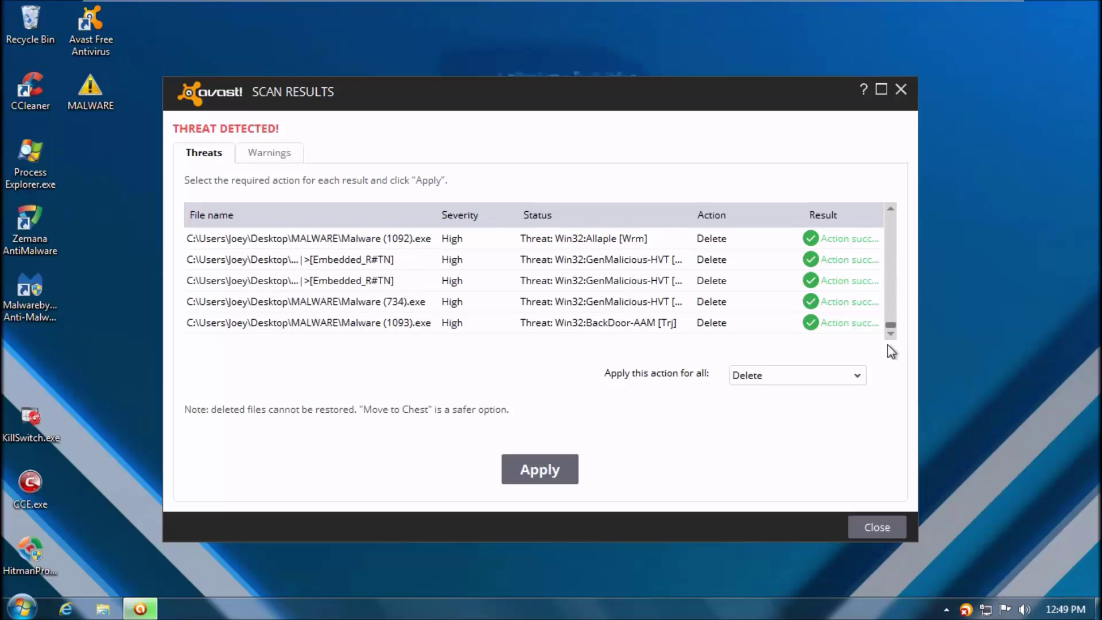
# - Close the Avast results and open the MALWARE folder to view the four remaining files
pyautogui.click(879, 526)
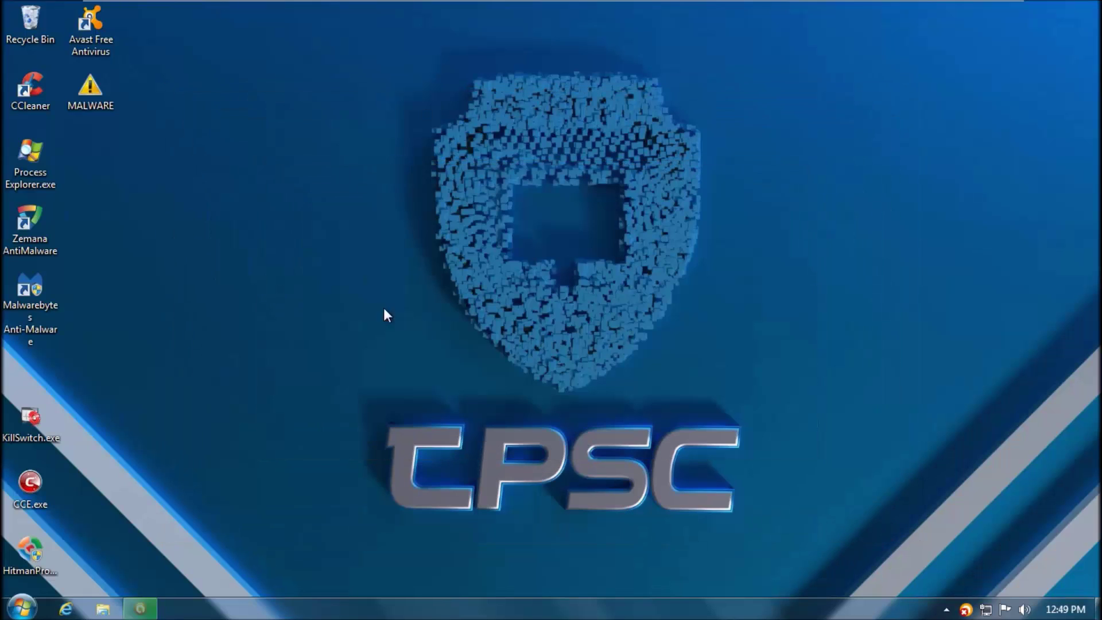
pyautogui.doubleClick(91, 91)
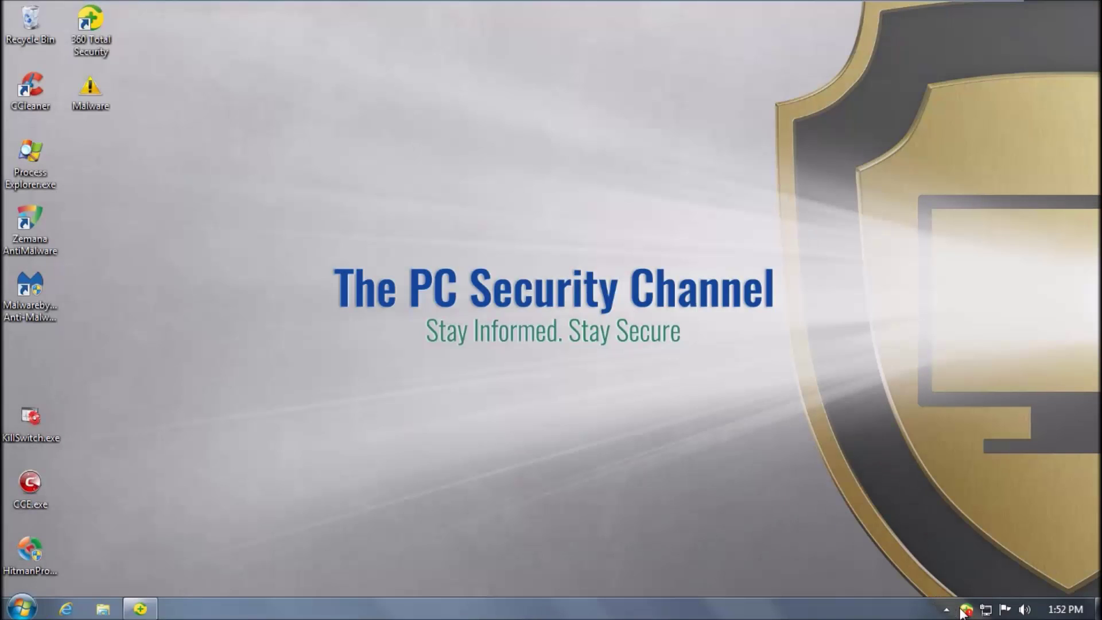
# - In 360 Total Security, enable potentially unwanted program blocking under Active Protection > System
pyautogui.click(965, 607)
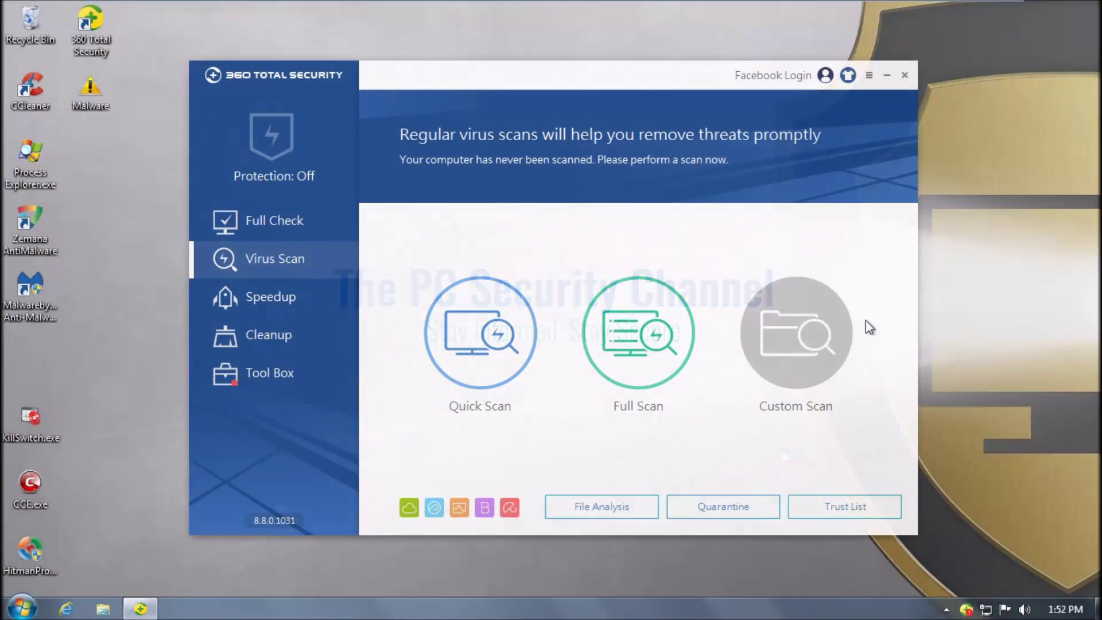
pyautogui.click(869, 75)
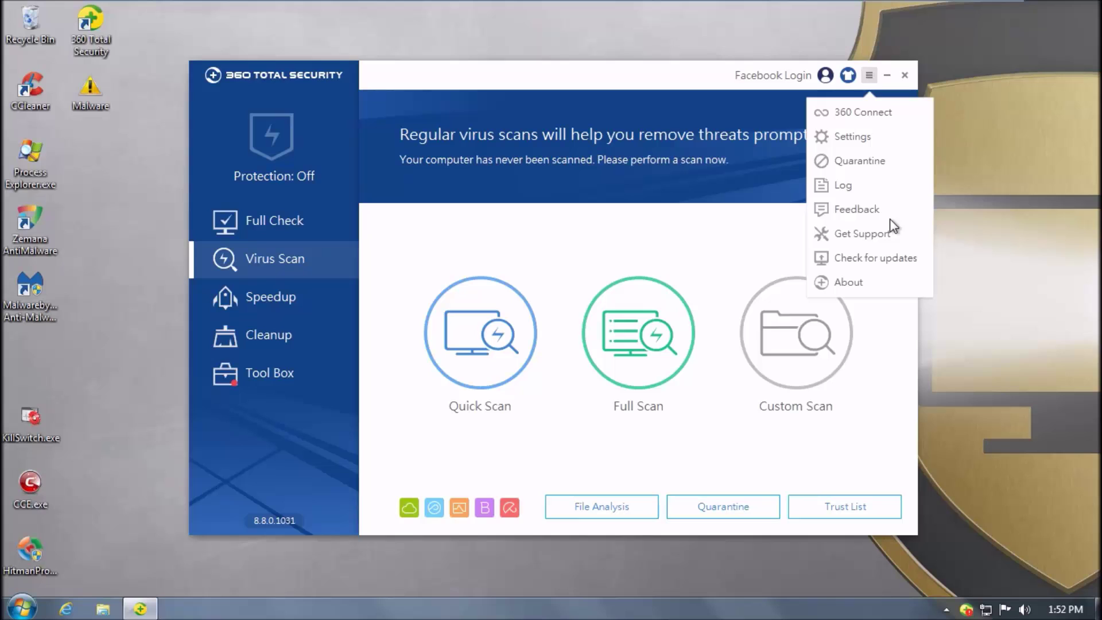
pyautogui.click(863, 139)
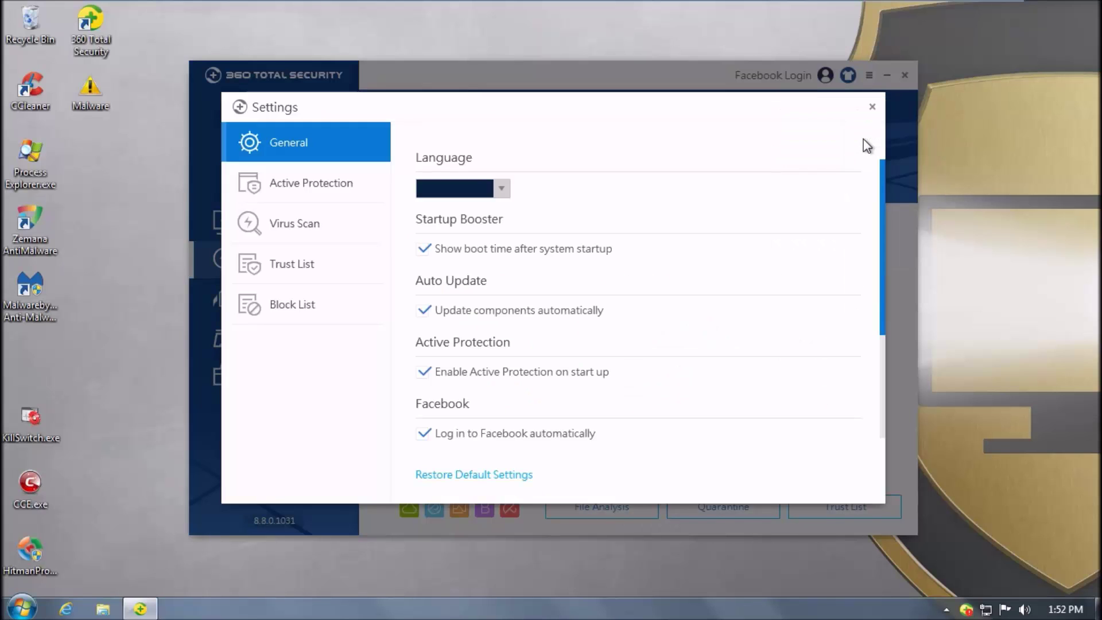
pyautogui.click(369, 189)
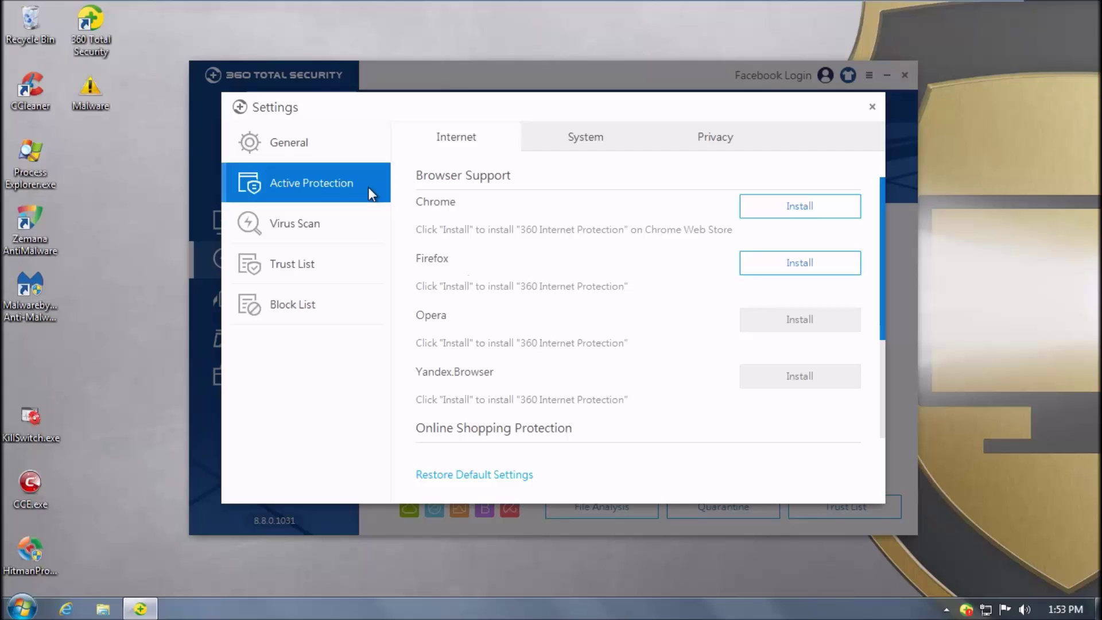
pyautogui.click(558, 141)
pyautogui.scroll(-2, 485, 368)
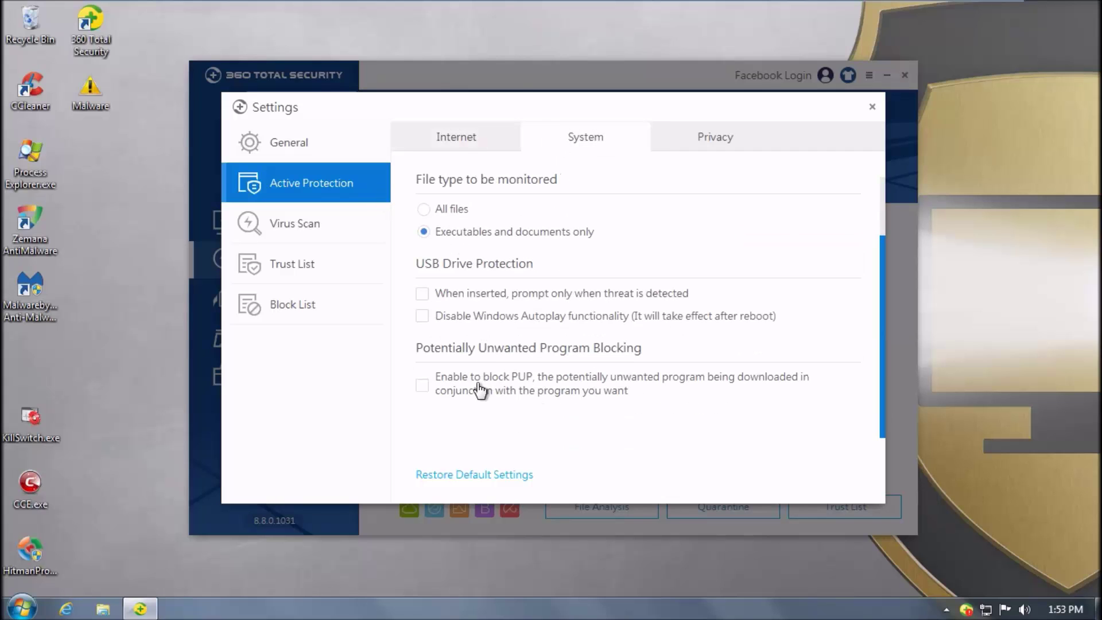
pyautogui.click(572, 389)
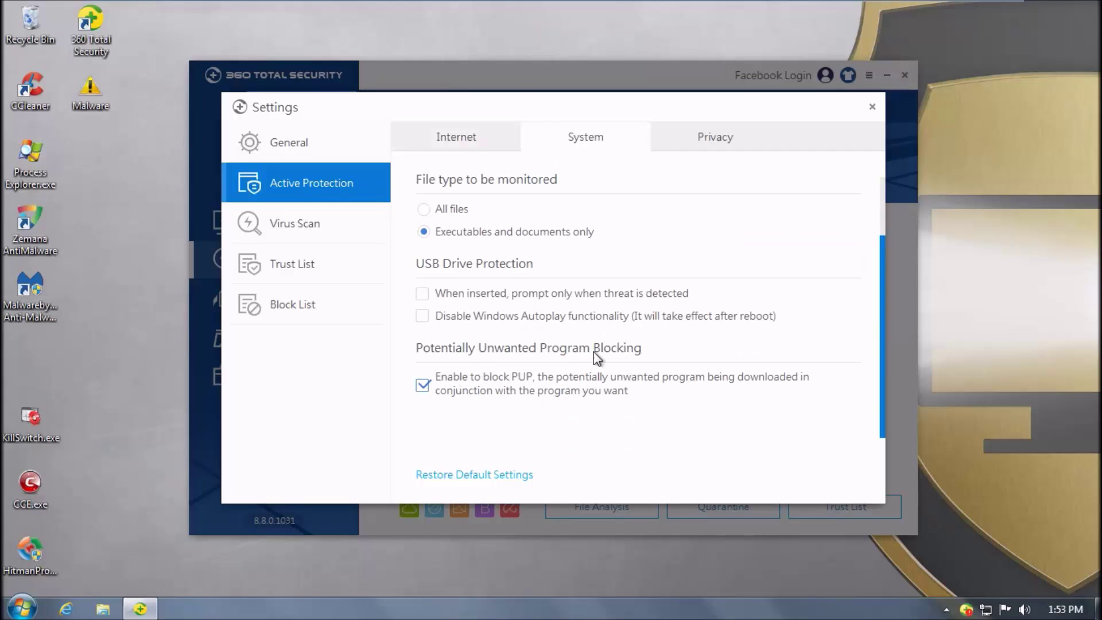
pyautogui.click(871, 109)
pyautogui.click(870, 76)
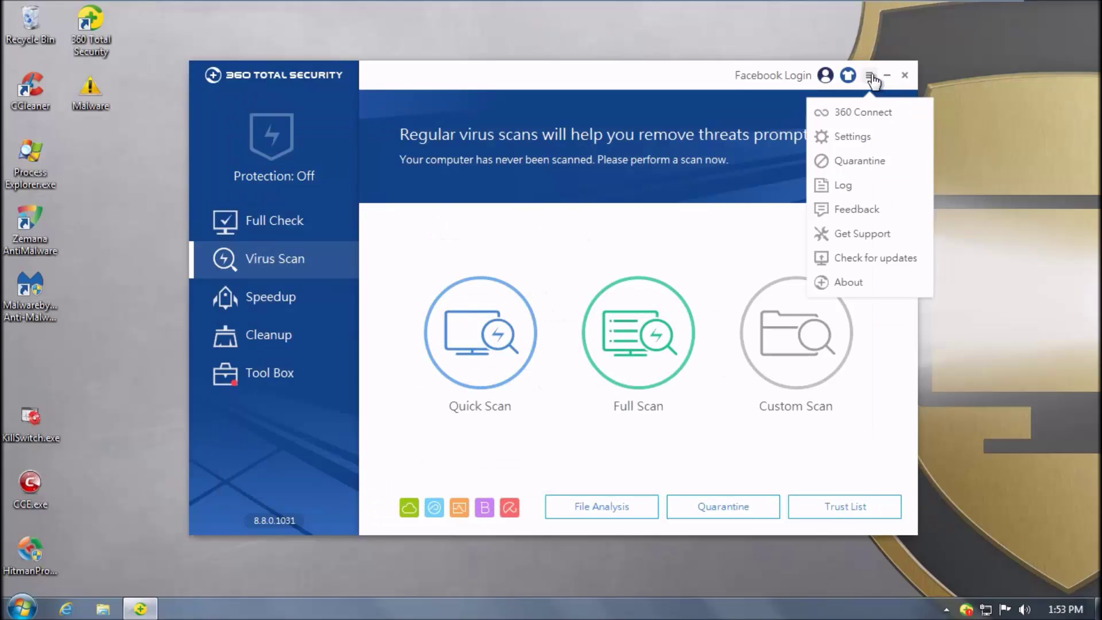
# - Update 360 Total Security's virus database to the latest version and dismiss the confirmation
pyautogui.click(833, 256)
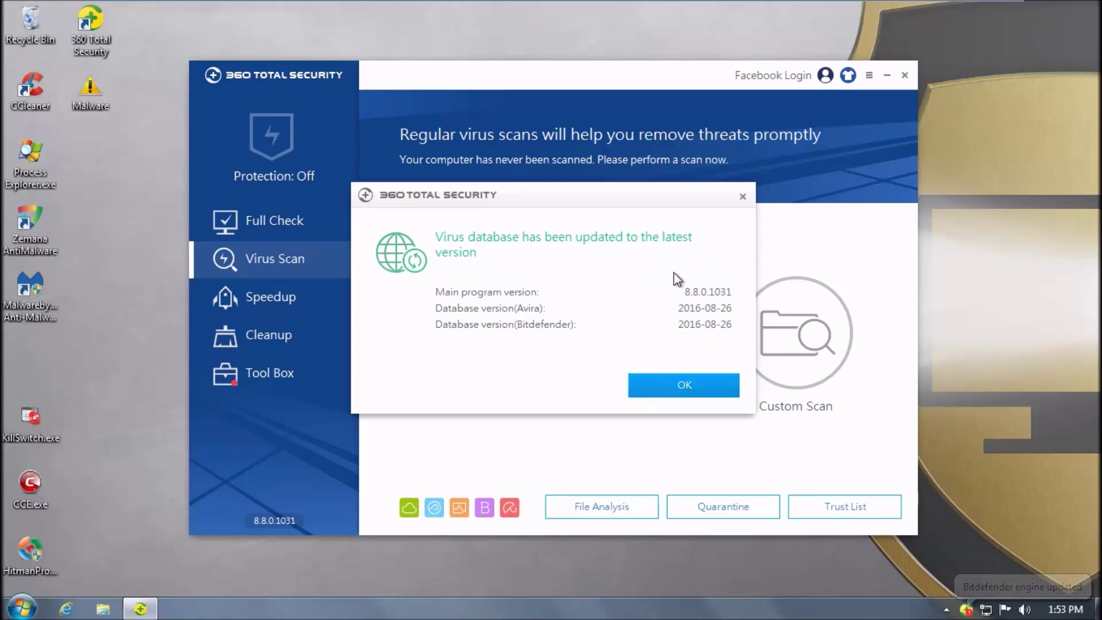
pyautogui.click(659, 386)
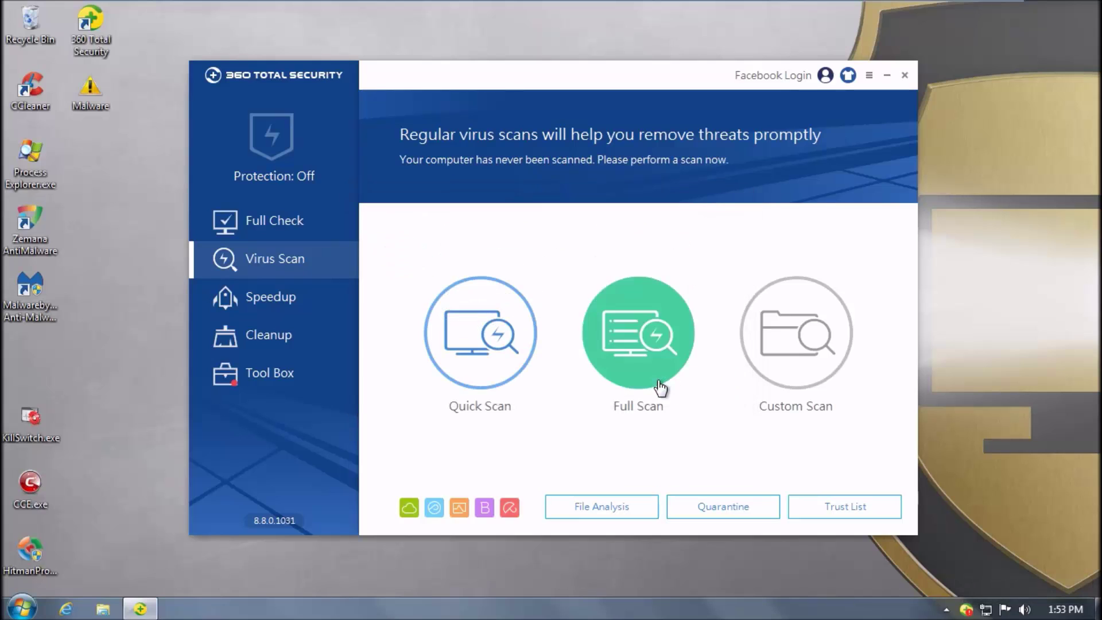
# - Close 360 Total Security and scroll through the Malware folder's 1,134 files
pyautogui.click(904, 76)
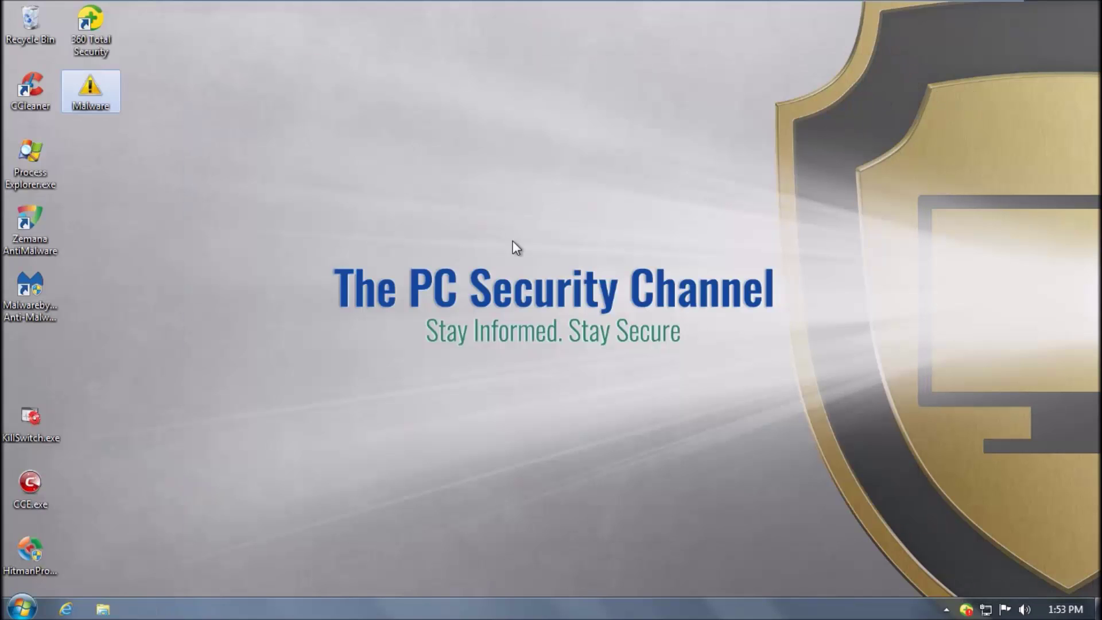
pyautogui.doubleClick(115, 90)
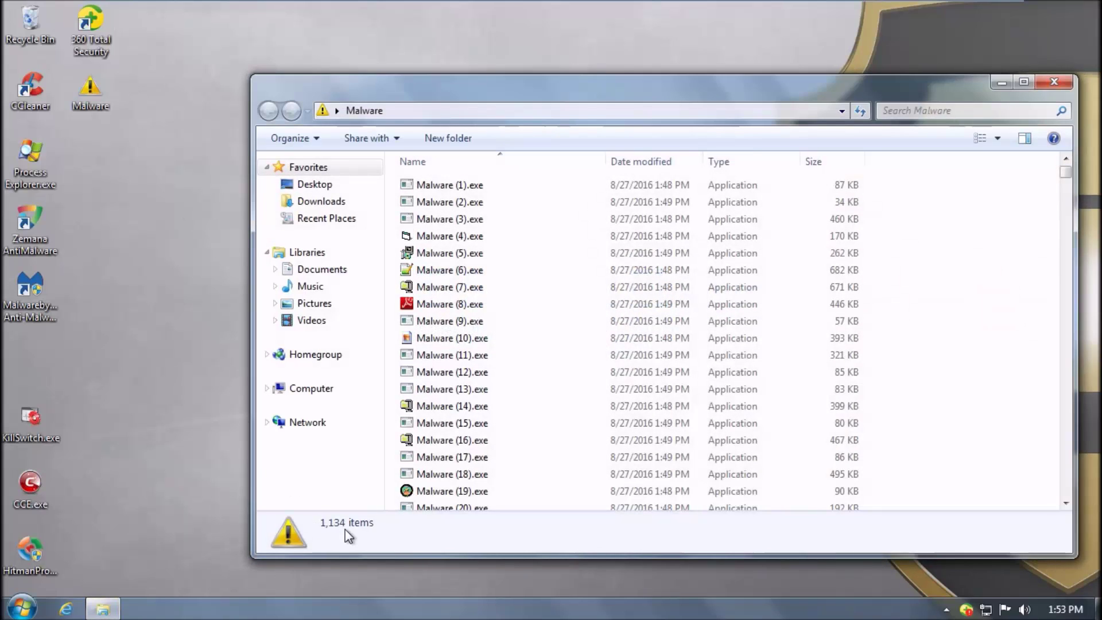
pyautogui.moveTo(1065, 167); pyautogui.dragTo(1071, 376)
pyautogui.moveTo(1076, 436); pyautogui.dragTo(1059, 92)
# - Scan the Malware folder with 360 Total Security, which finds 1133 high-risk items
pyautogui.click(1054, 82)
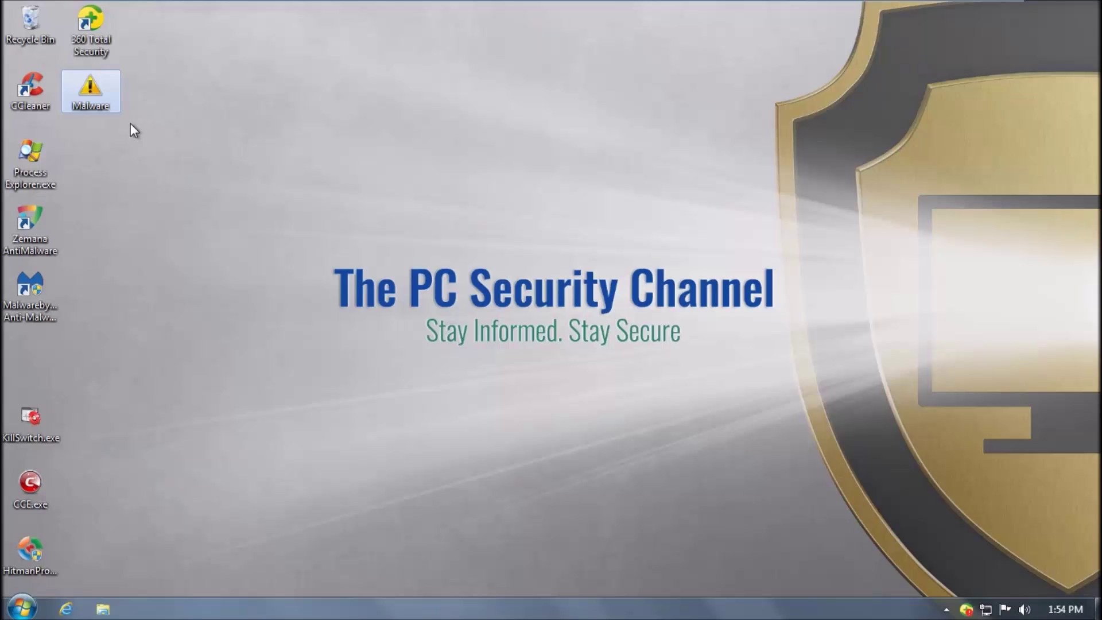
pyautogui.rightClick(98, 88)
pyautogui.click(175, 154)
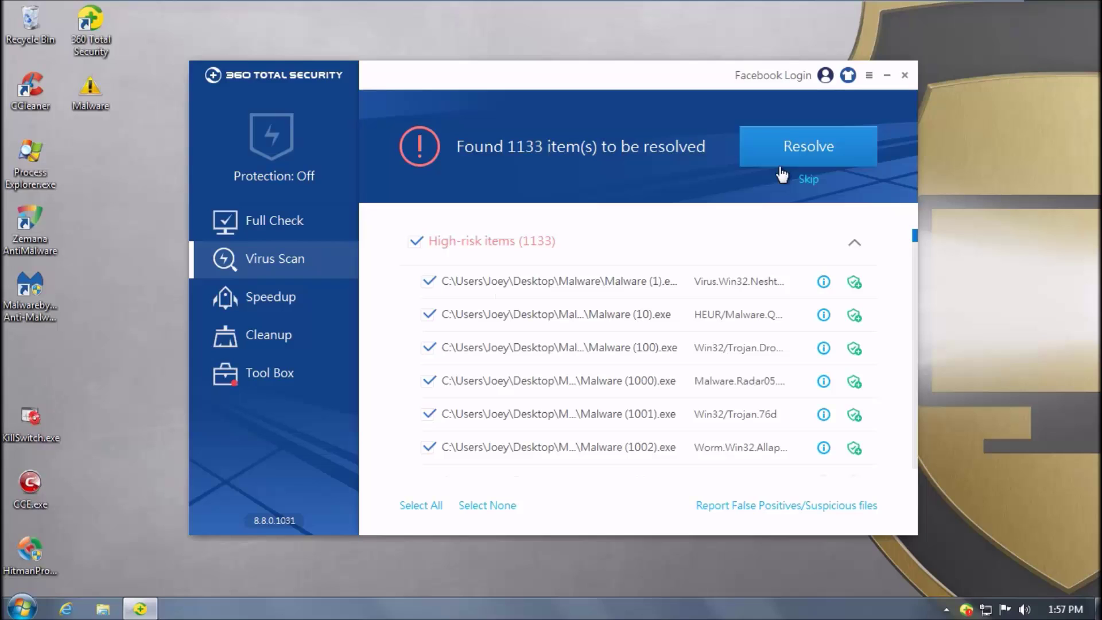
# - Resolve all 1133 detected items and finish back on the Virus Scan page
pyautogui.click(791, 153)
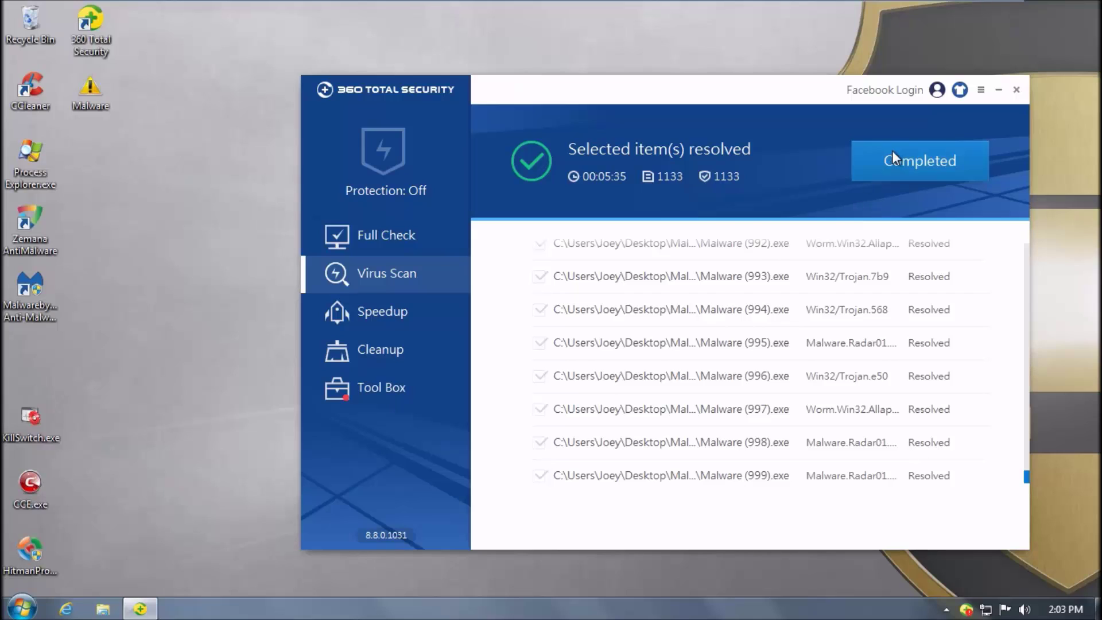
pyautogui.click(891, 151)
pyautogui.click(703, 411)
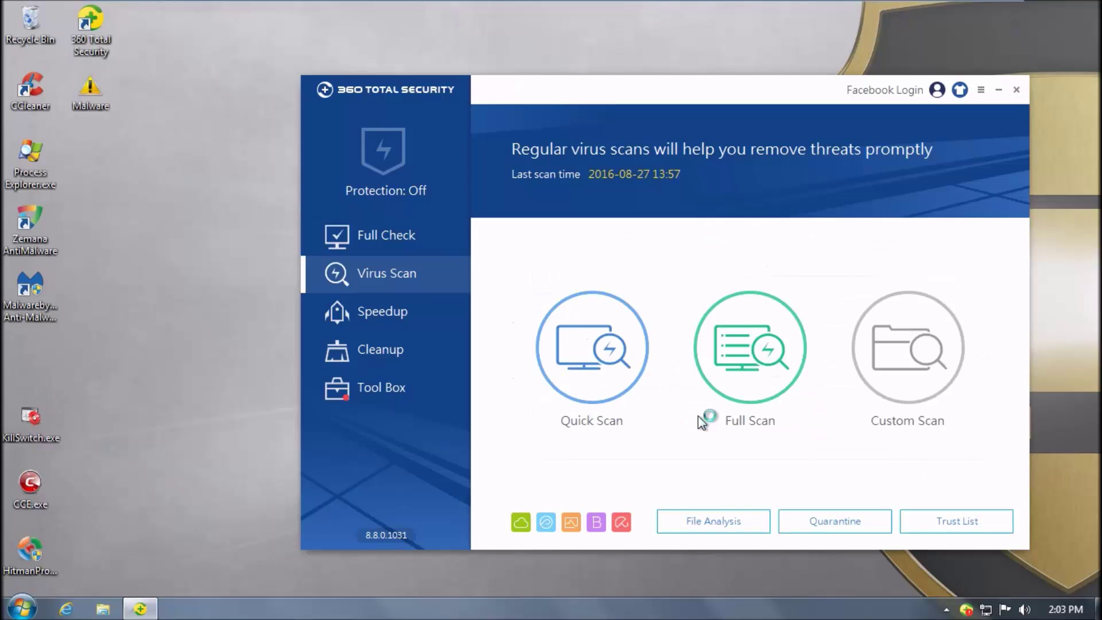
# - Close 360 Total Security and view the Malware folder's remaining files sorted by type
pyautogui.click(1021, 86)
pyautogui.doubleClick(84, 91)
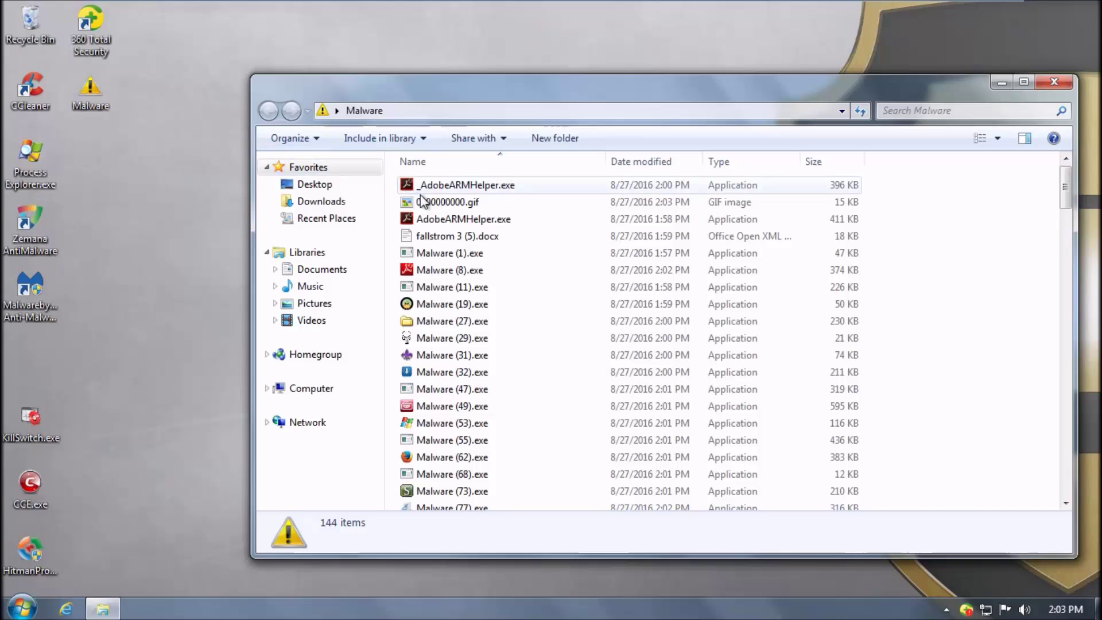
pyautogui.click(717, 166)
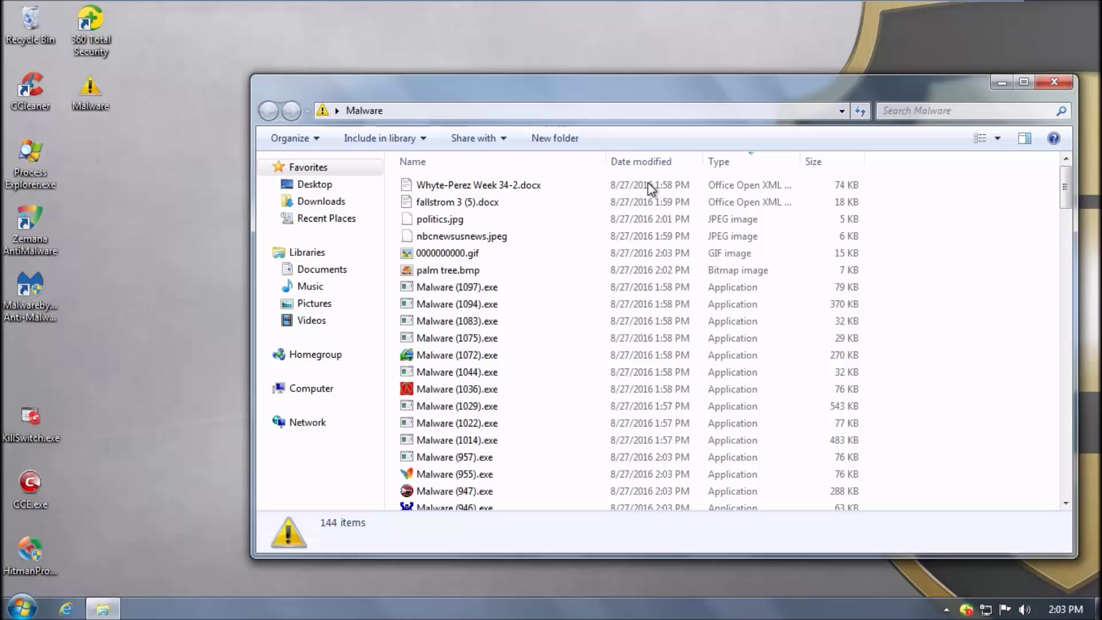
# - Send the six document and image files, through palm tree.bmp, to the Recycle Bin
pyautogui.click(646, 189)
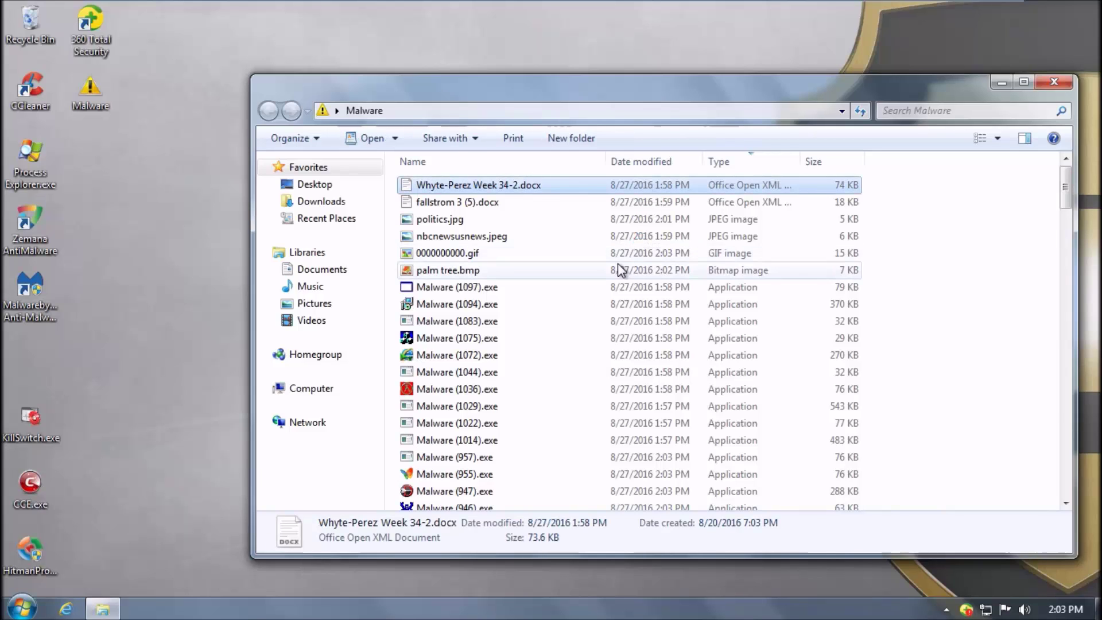
pyautogui.keyDown('shift'); pyautogui.click(618, 265); pyautogui.keyUp('shift')
pyautogui.press('Delete')
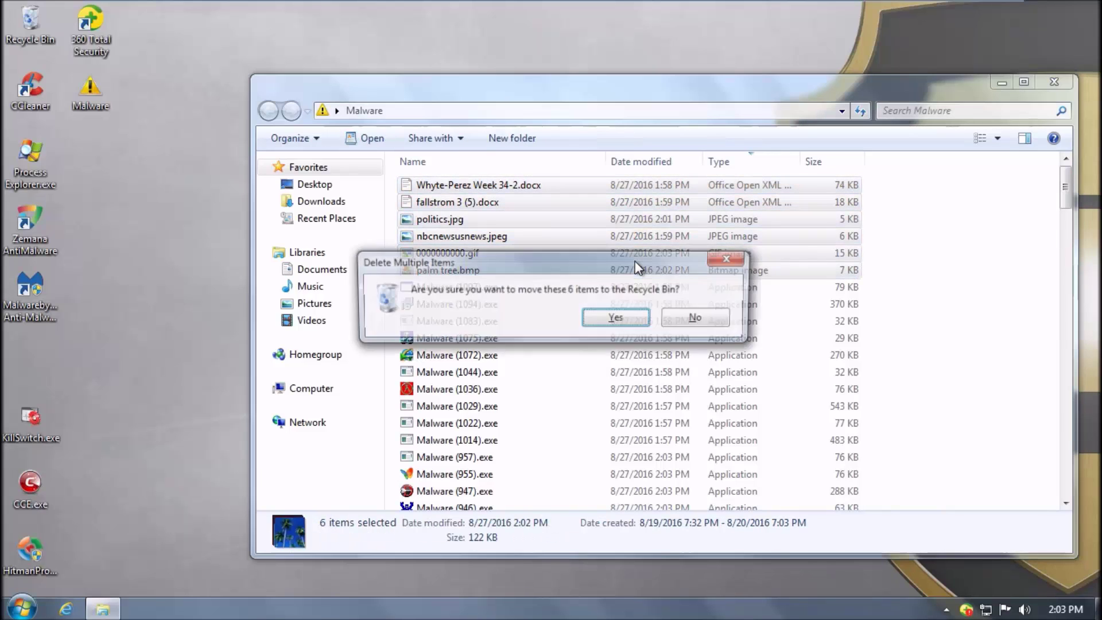
pyautogui.press('Return')
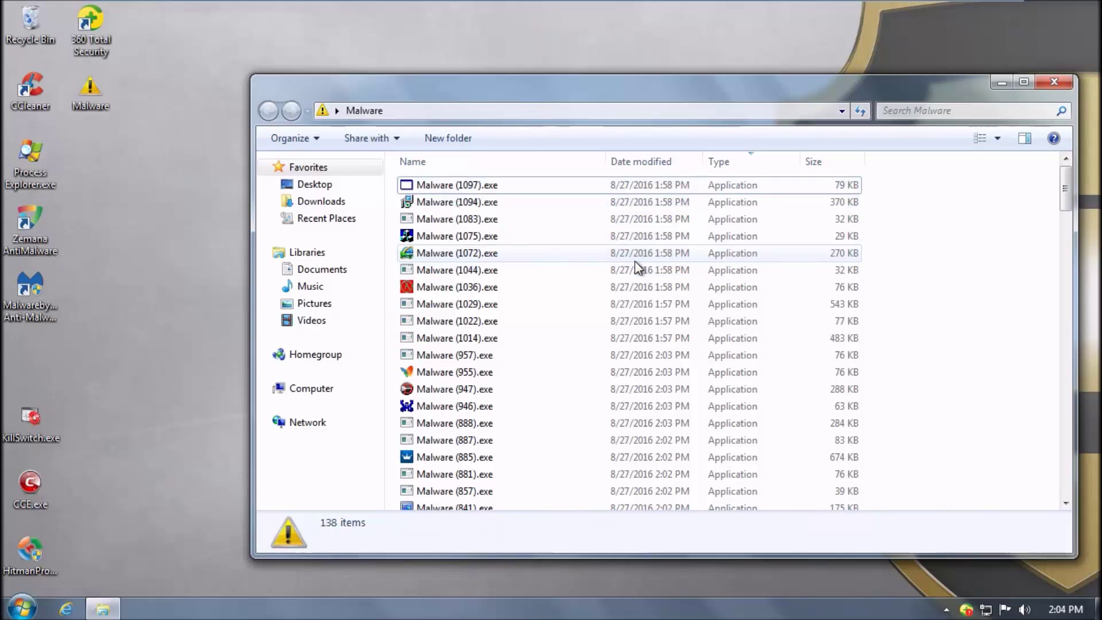